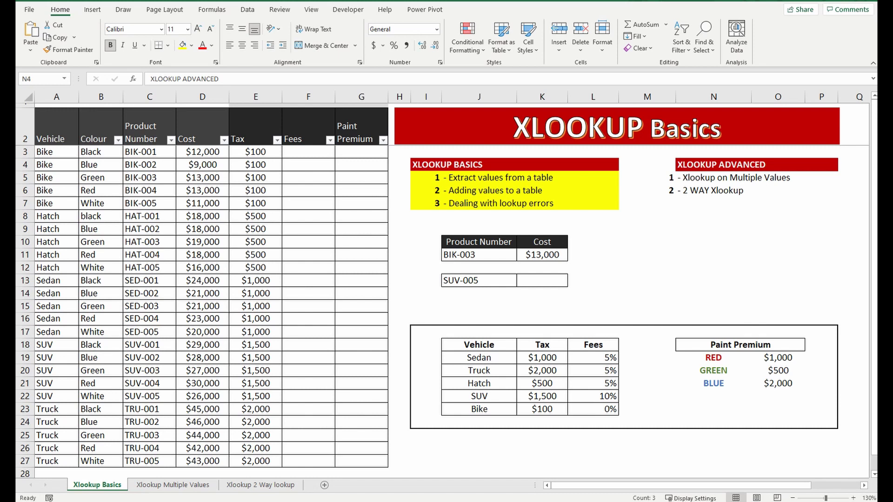
Select the 'Extract values from a table' lesson line in the contents, then select the empty cost cell K13.
left_click(434, 177)
left_click_drag(464, 177, 582, 177)
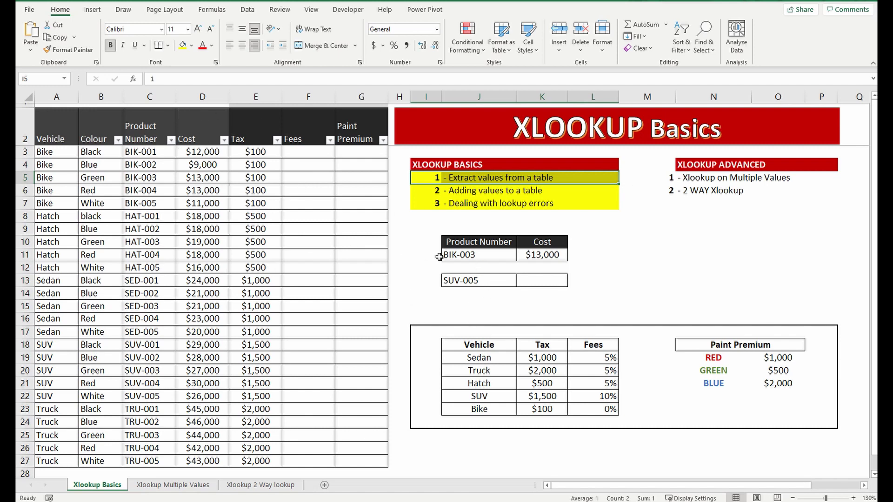
left_click(547, 278)
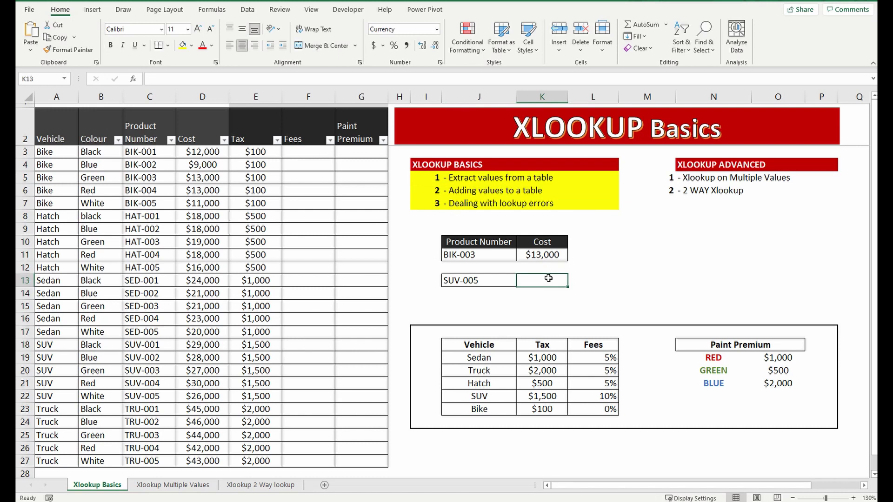
Enter =XLOOKUP(J13,C:C,D:D) in K13, returning $26,000 for SUV-005.
type("=")
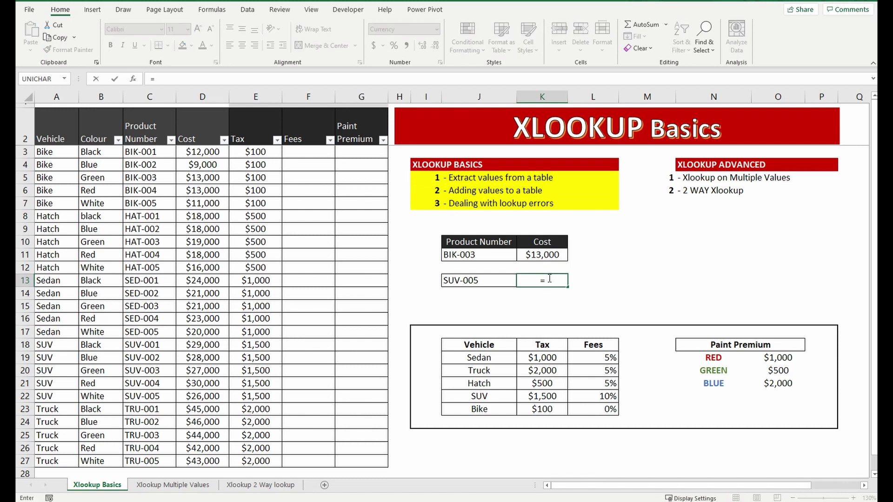
type("xlookupo")
key("BackSpace")
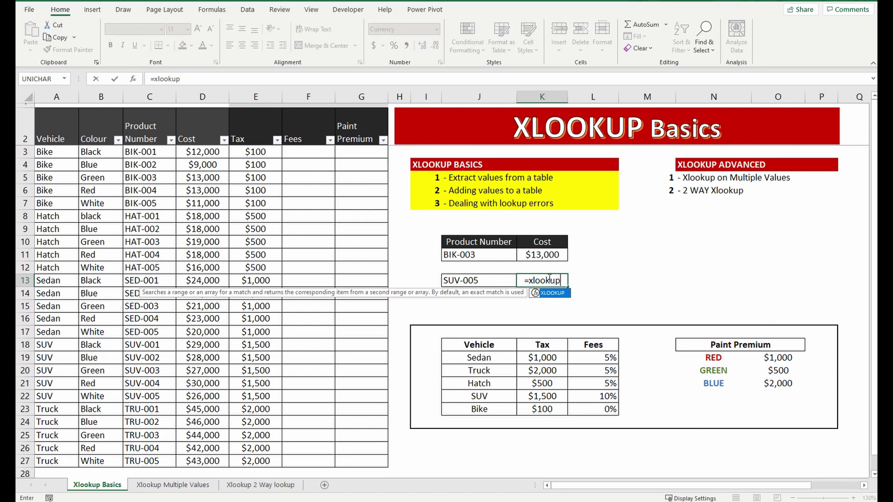
type("(")
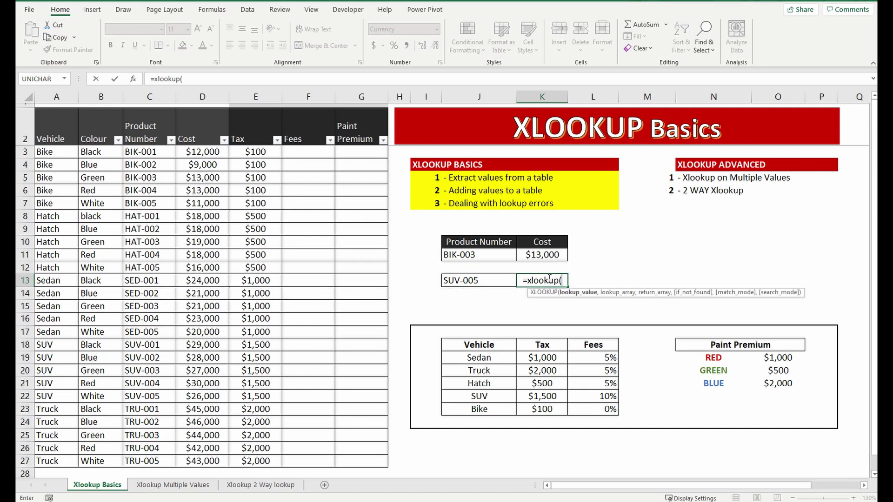
left_click(480, 279)
type(",")
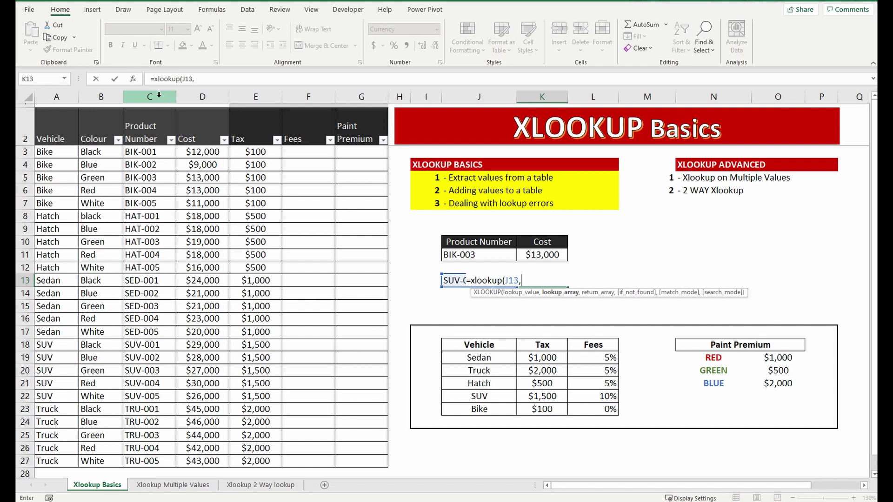
left_click(152, 97)
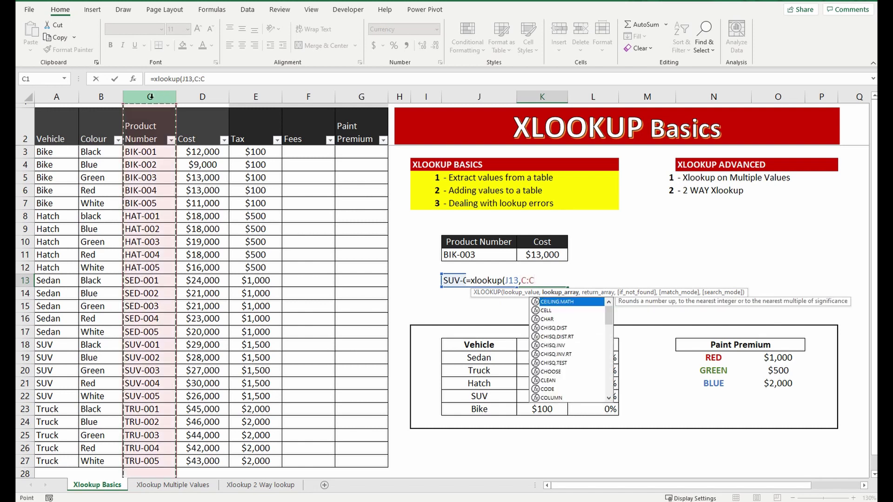
type(",")
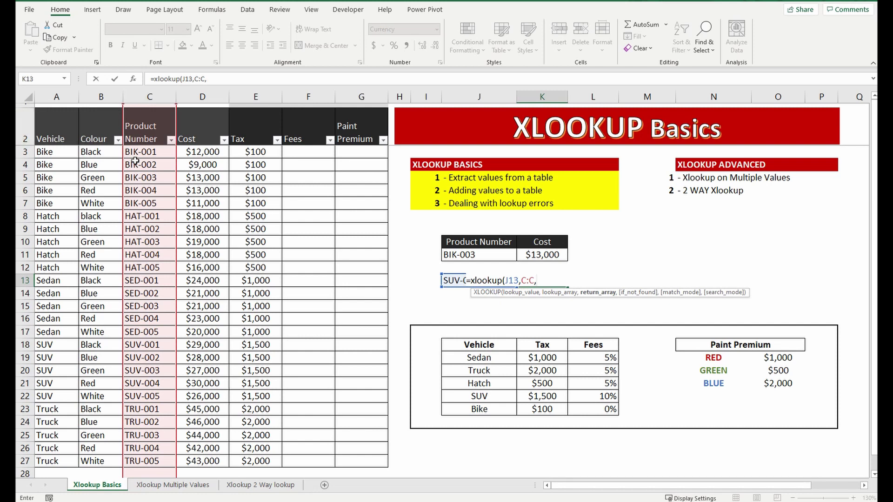
left_click(201, 96)
type(")")
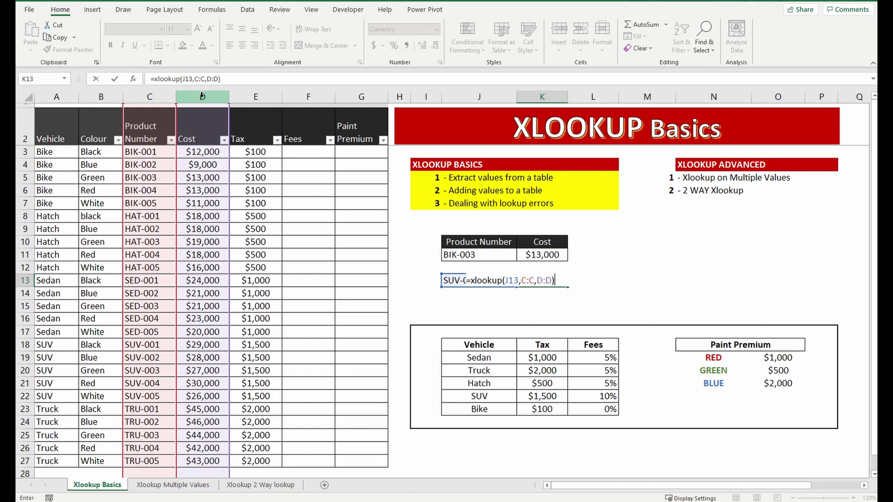
key("Return")
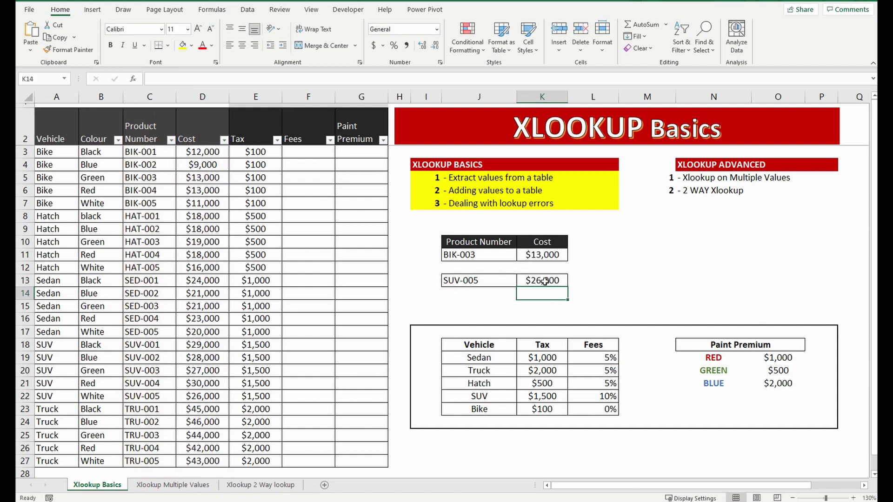
Switch J13 to TRU-004 from its dropdown and confirm K13's $42,000 cost against the table.
left_click(145, 396)
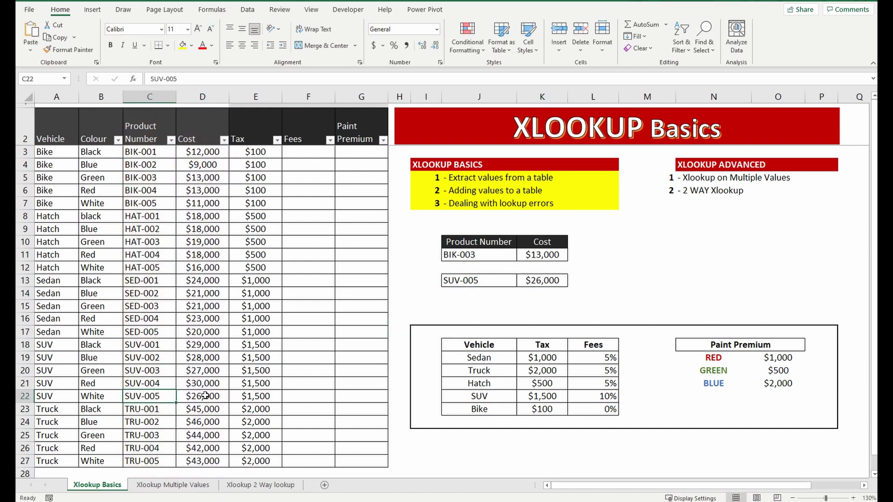
left_click(504, 283)
left_click(521, 281)
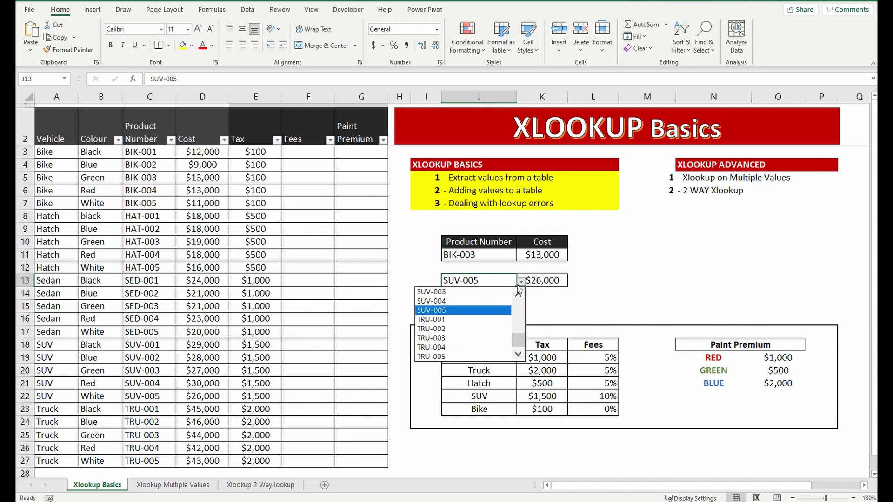
left_click(443, 347)
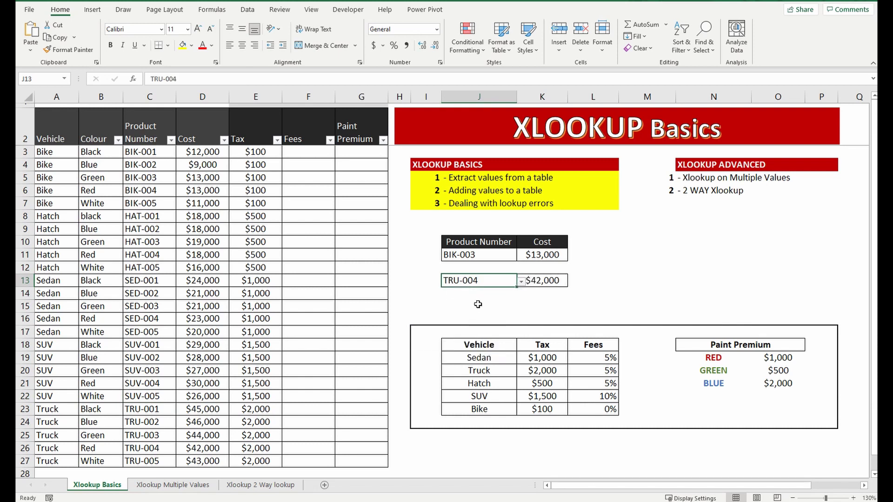
left_click_drag(150, 448, 209, 448)
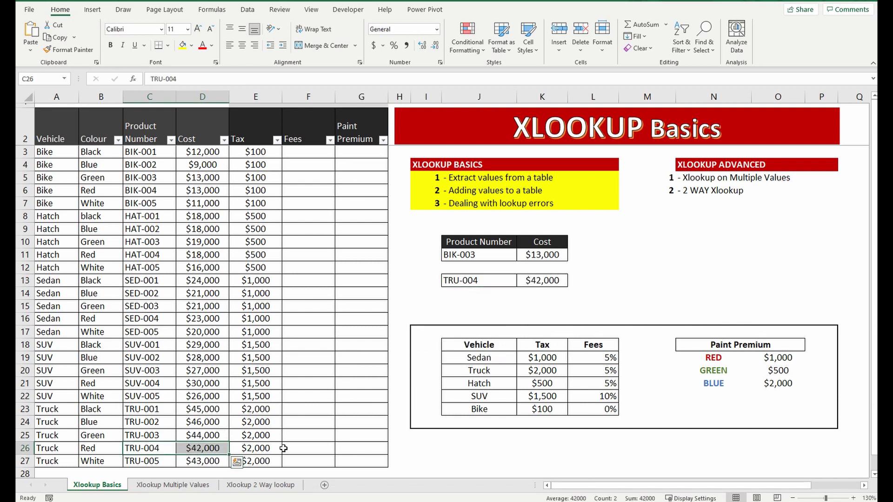
left_click(645, 259)
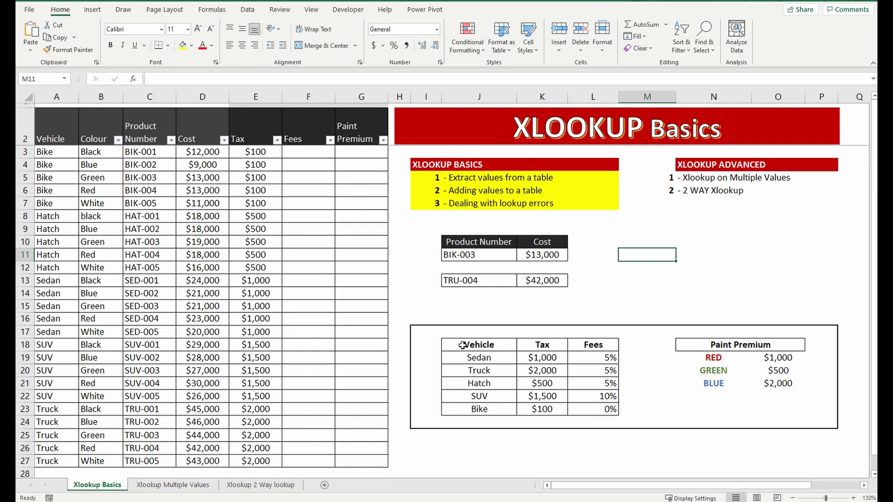
left_click_drag(485, 347, 489, 411)
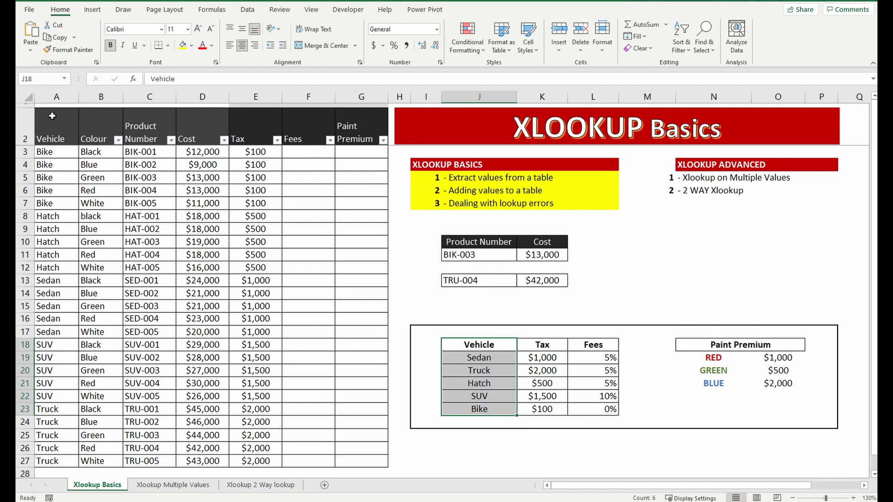
left_click(58, 96)
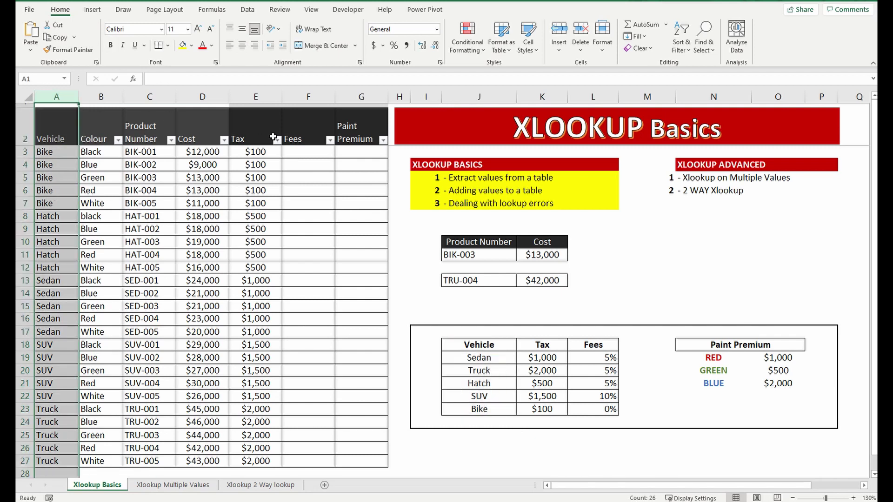
left_click(303, 153)
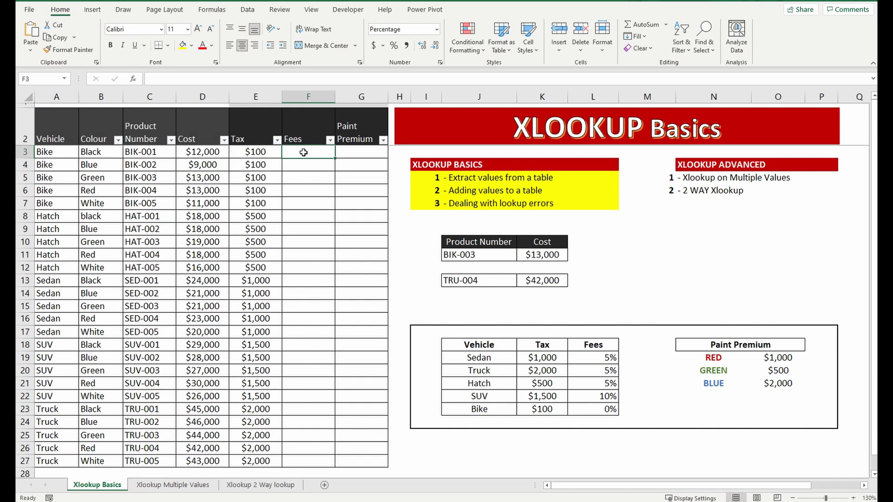
Enter an XLOOKUP in F3 matching A3 against absolute $L$19:$L$23 and returning the fee percentages, then fill it down to F27.
type("=x")
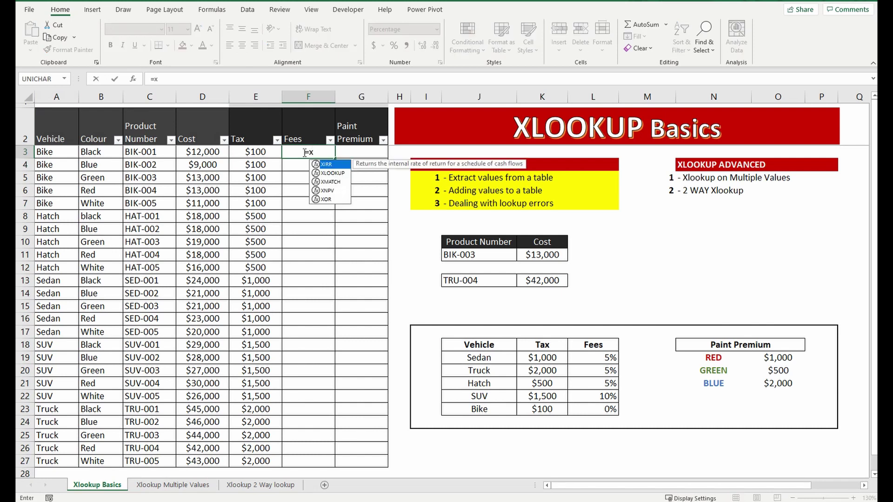
type("lookup")
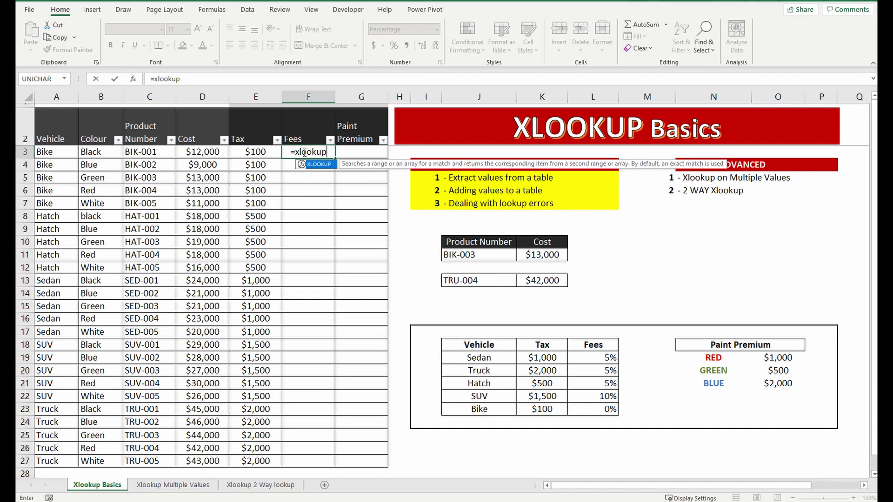
type("(")
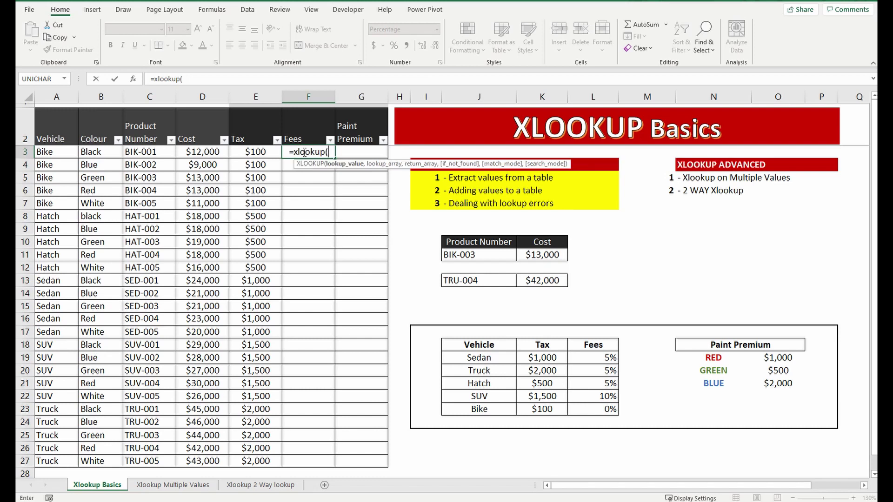
left_click(51, 152)
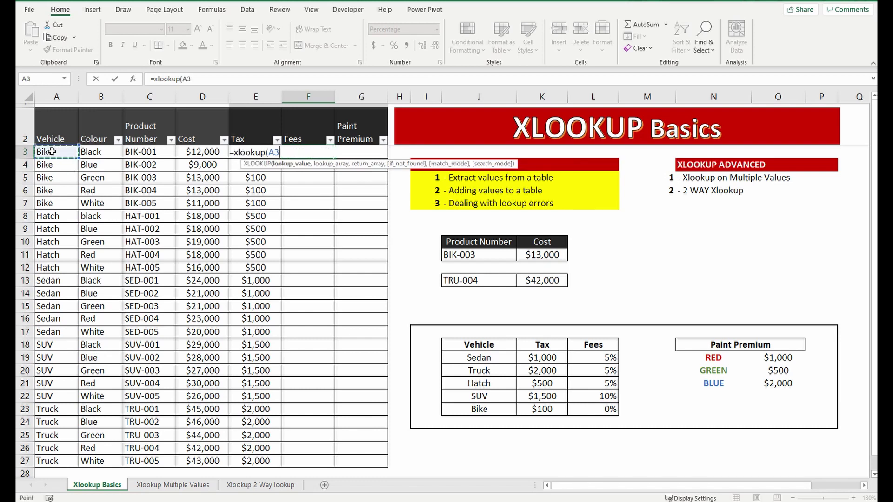
type(",")
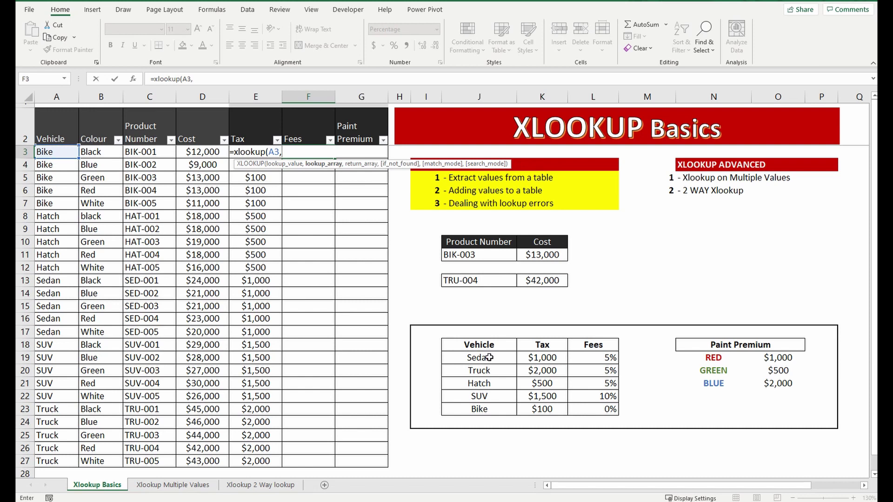
left_click_drag(489, 357, 489, 408)
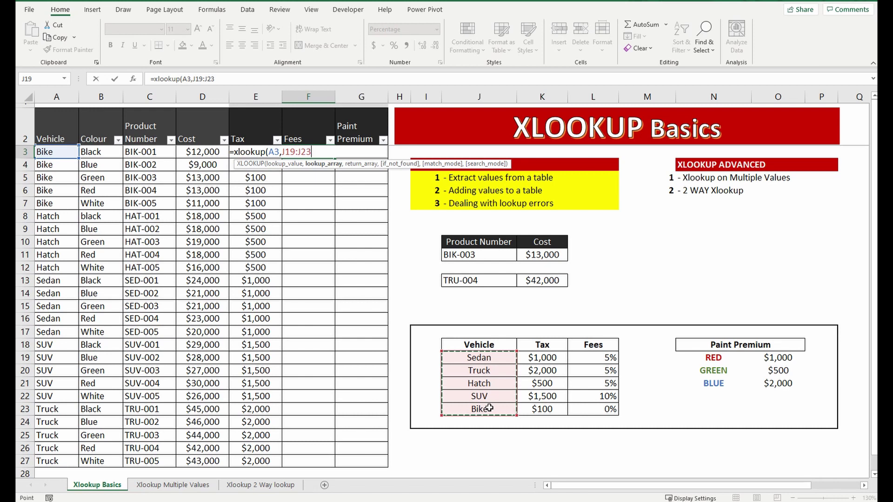
key("F4")
type(",")
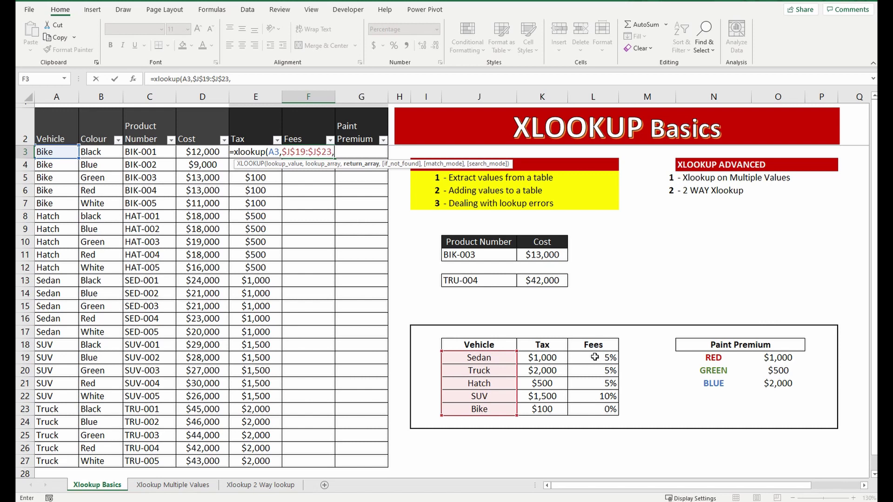
left_click_drag(594, 357, 594, 409)
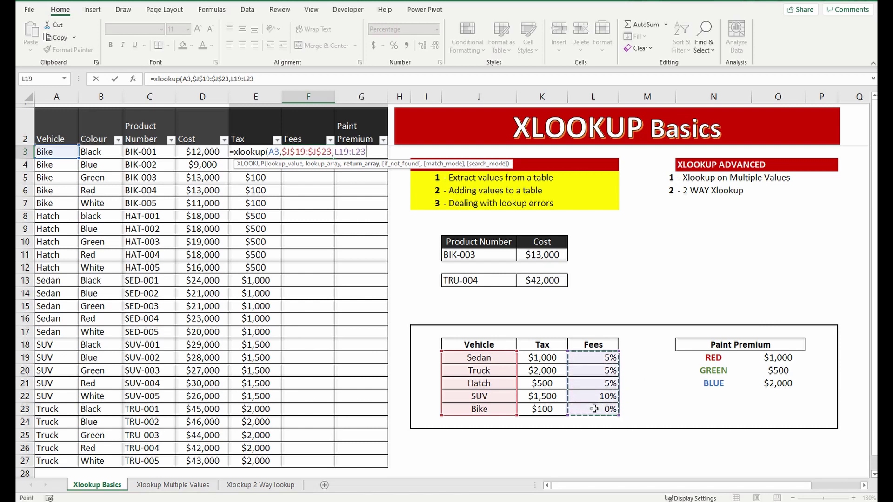
key("F4")
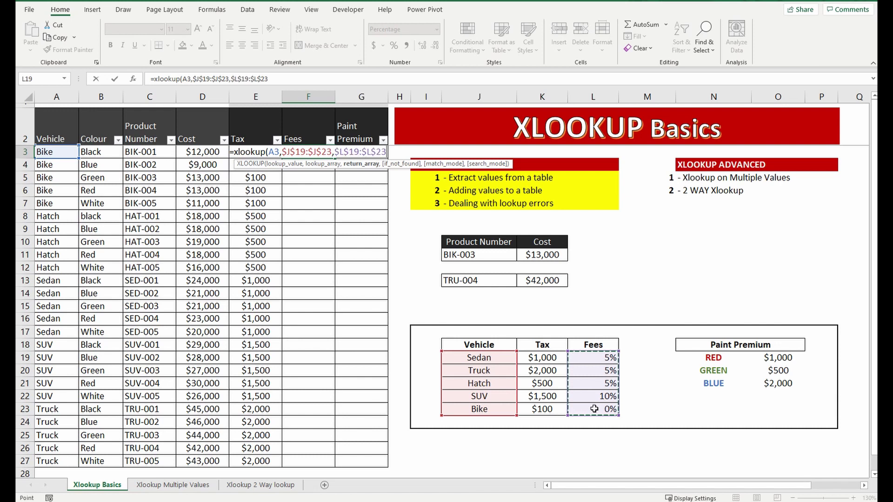
type(")")
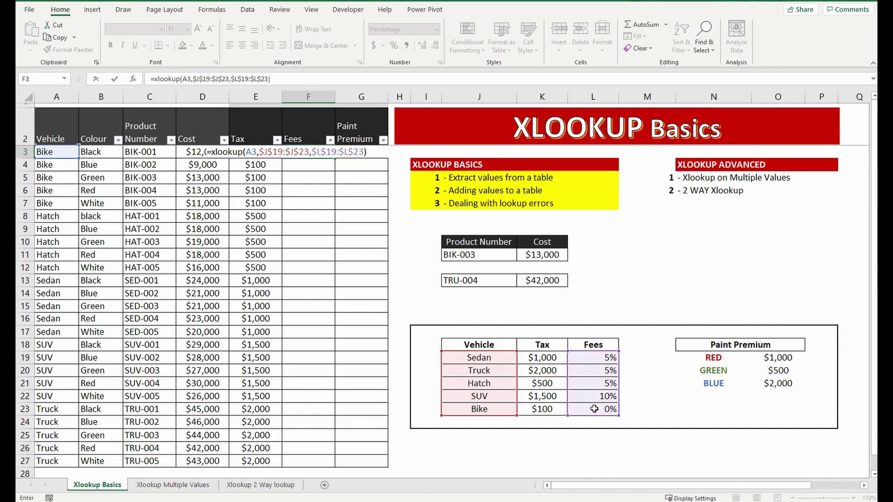
key("Return")
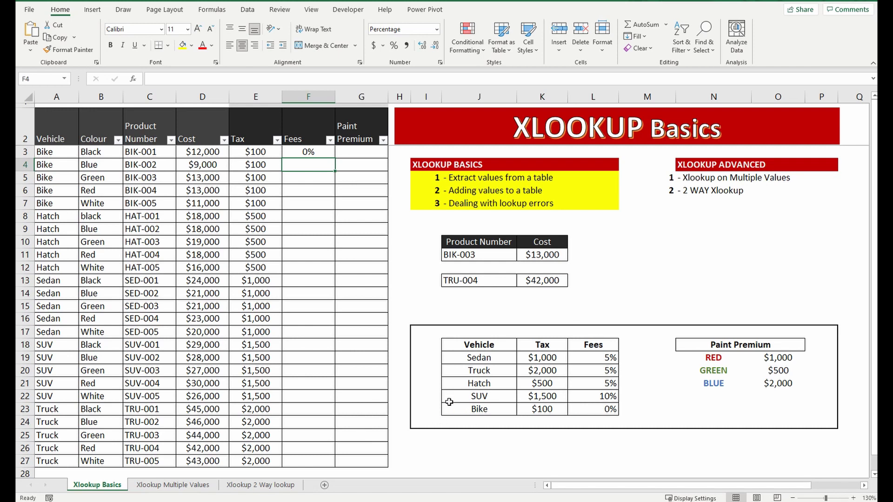
left_click(317, 153)
left_click_drag(334, 158, 335, 465)
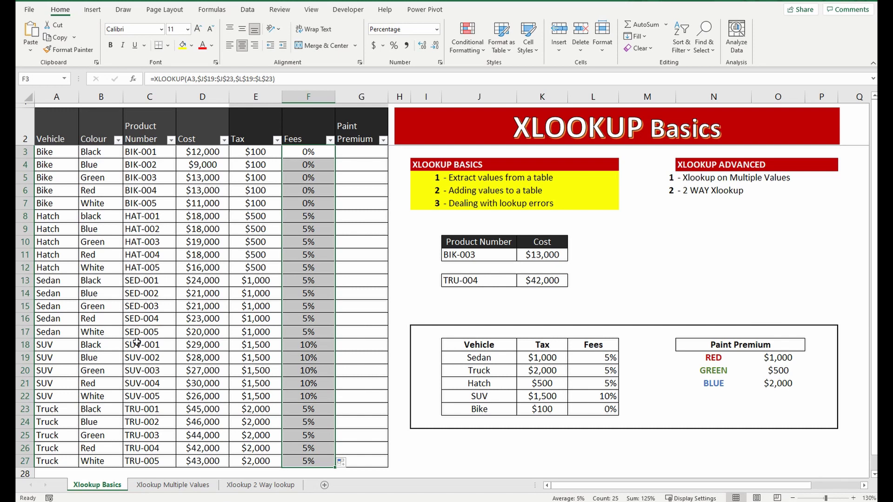
left_click(57, 347)
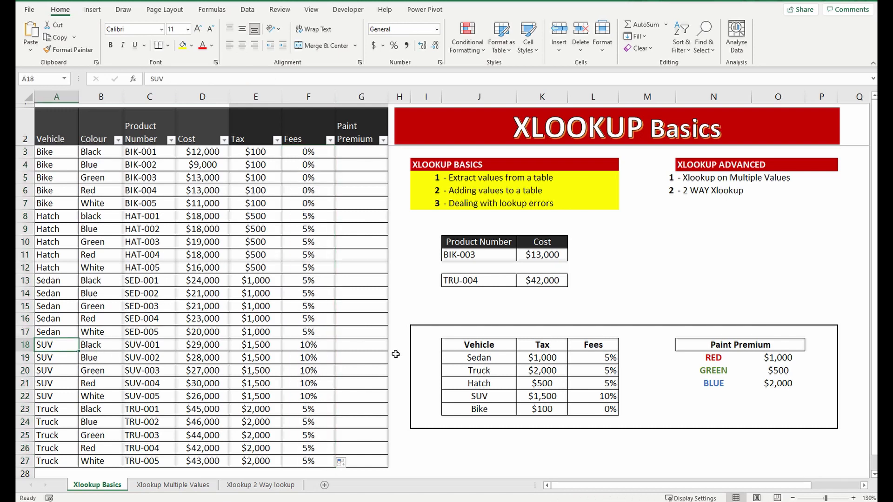
left_click(595, 394)
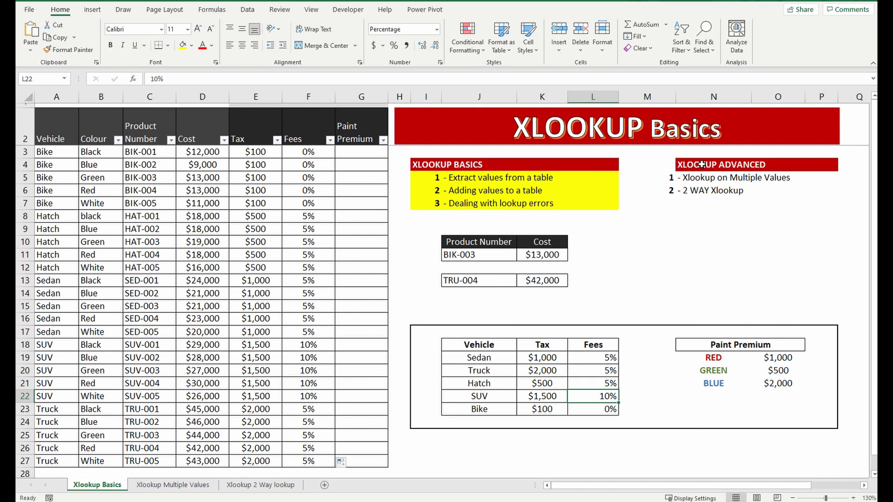
left_click_drag(701, 164, 702, 193)
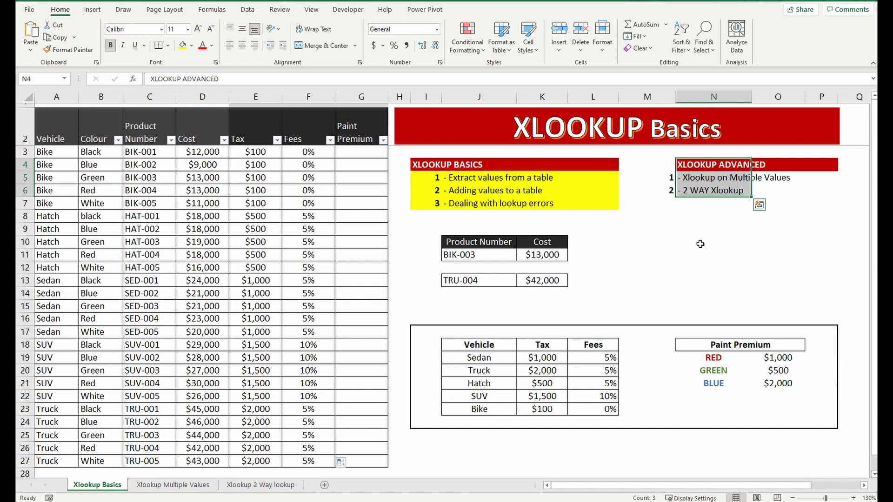
left_click(359, 149)
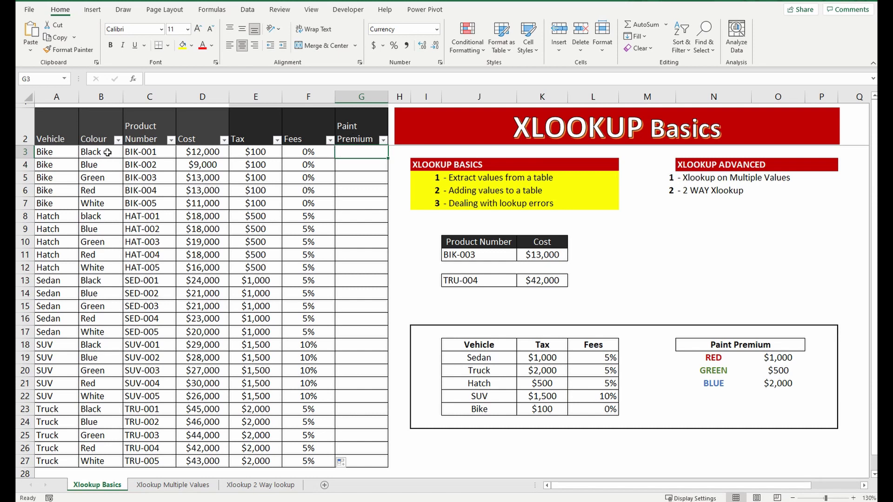
left_click_drag(710, 353, 768, 383)
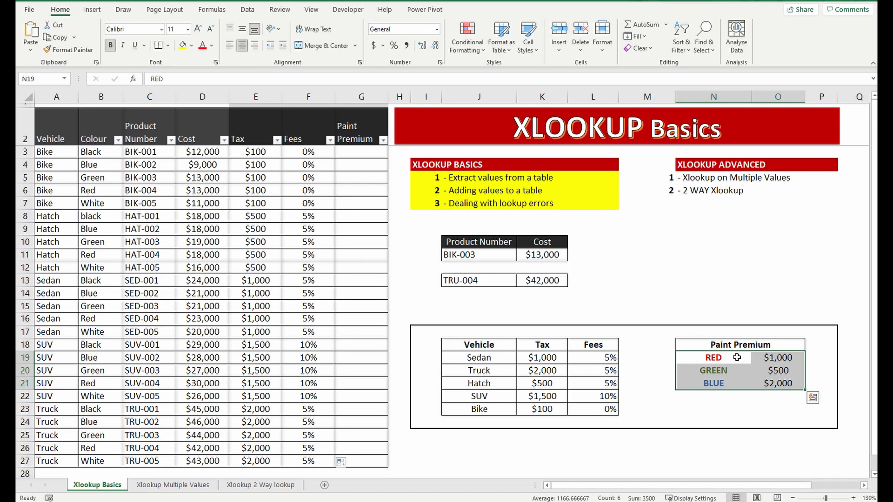
Enter =XLOOKUP(B3,$N$19:$N$21,$O$19:$O$21) in G3, which returns #N/A for Black.
left_click(357, 152)
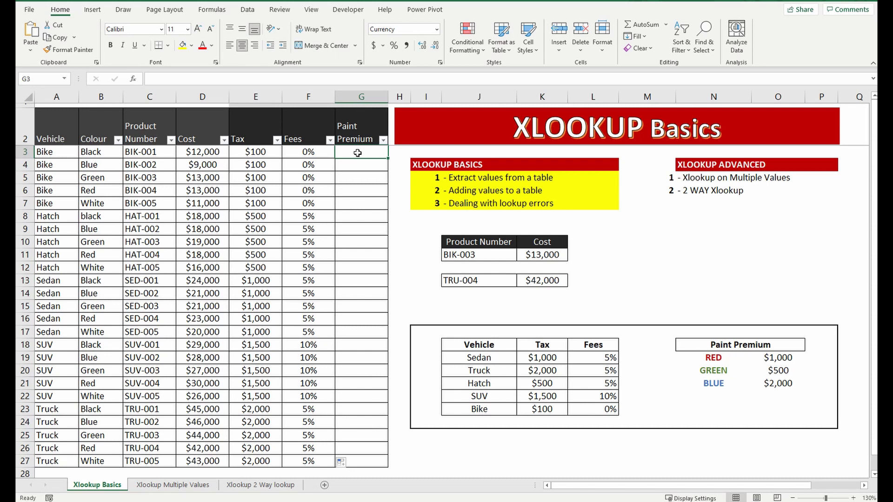
type("=xlookup")
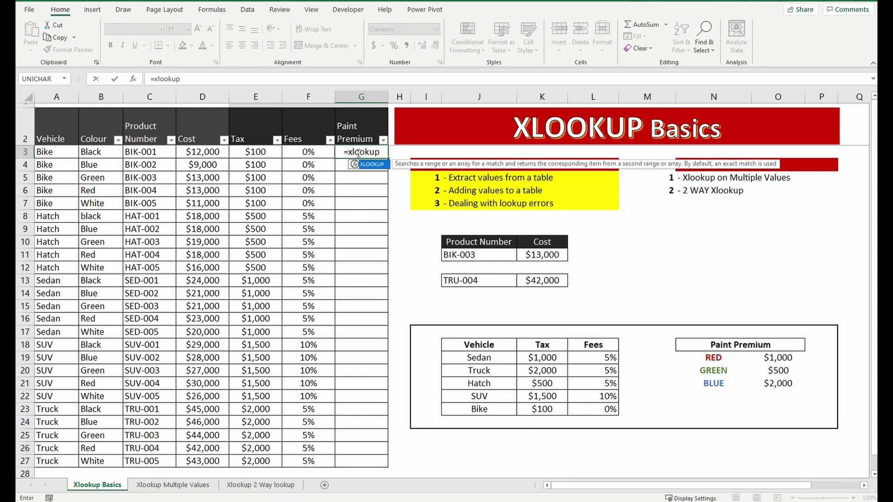
type("(")
left_click(111, 153)
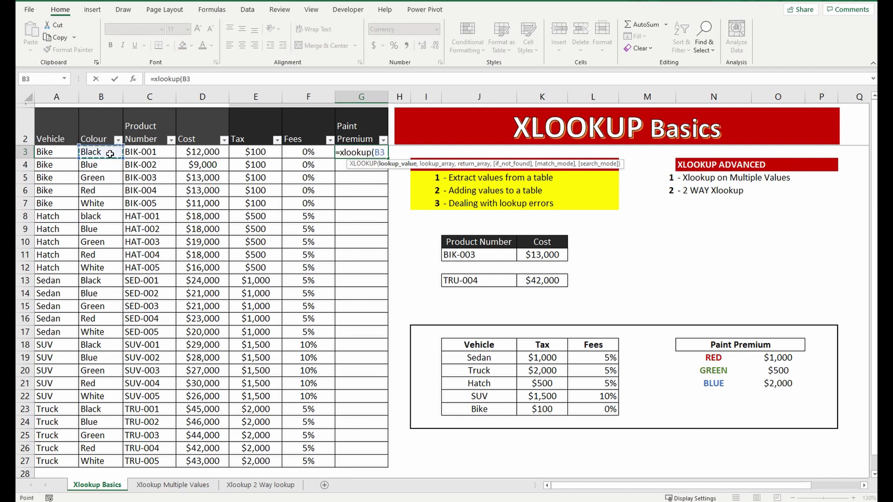
type(",")
left_click_drag(697, 358, 702, 379)
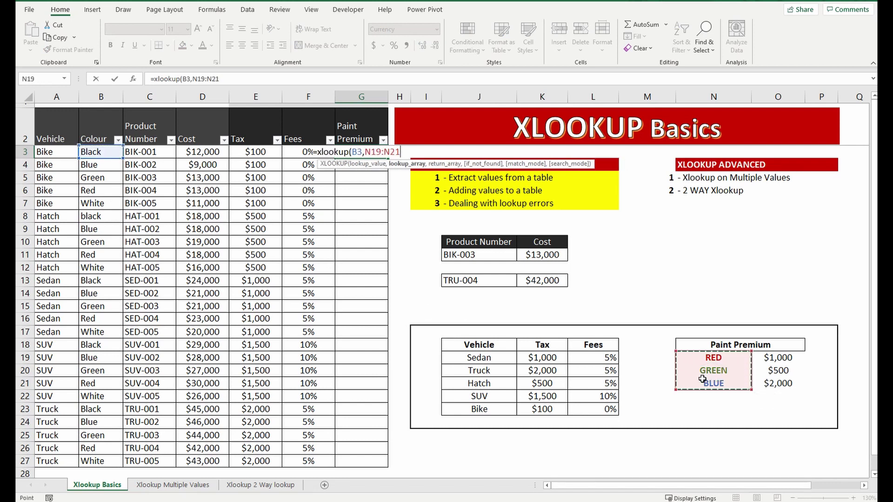
key("F4")
type(",")
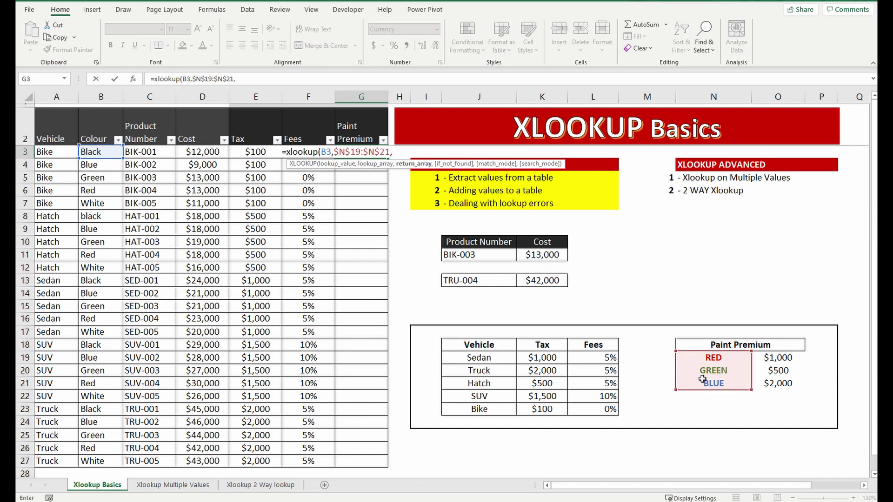
left_click_drag(774, 355, 777, 377)
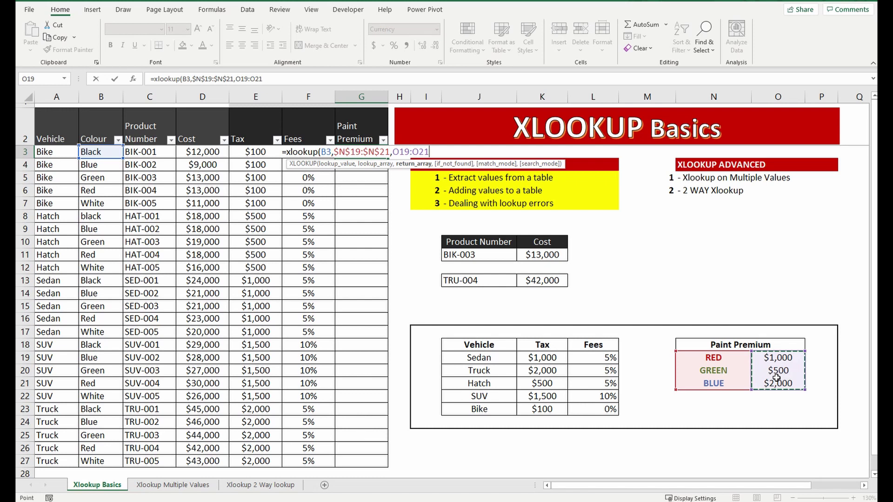
key("F4")
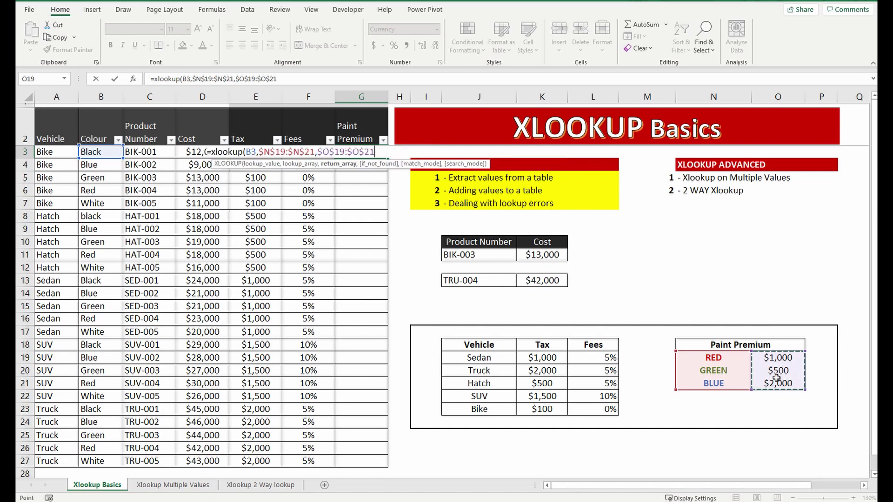
type(")")
key("Return")
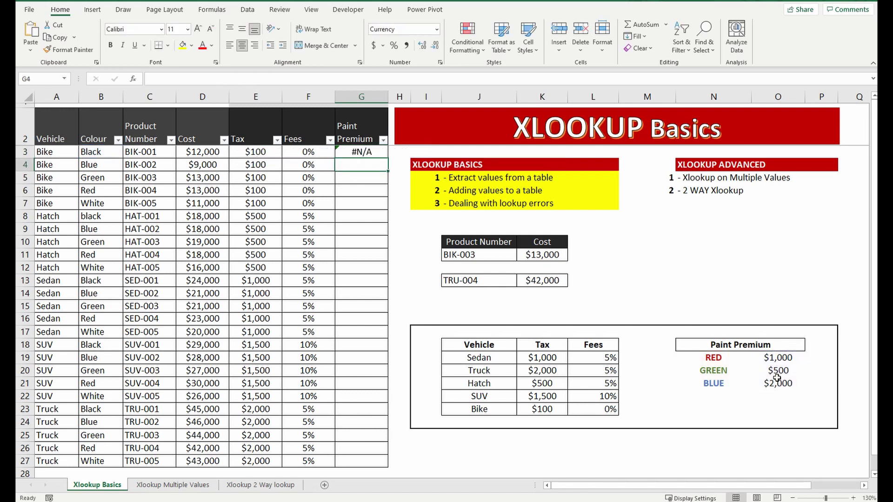
Fill G3's formula down to G27: Blue $2,000, Green $500, Red $1,000, Black and White #N/A.
left_click(369, 153)
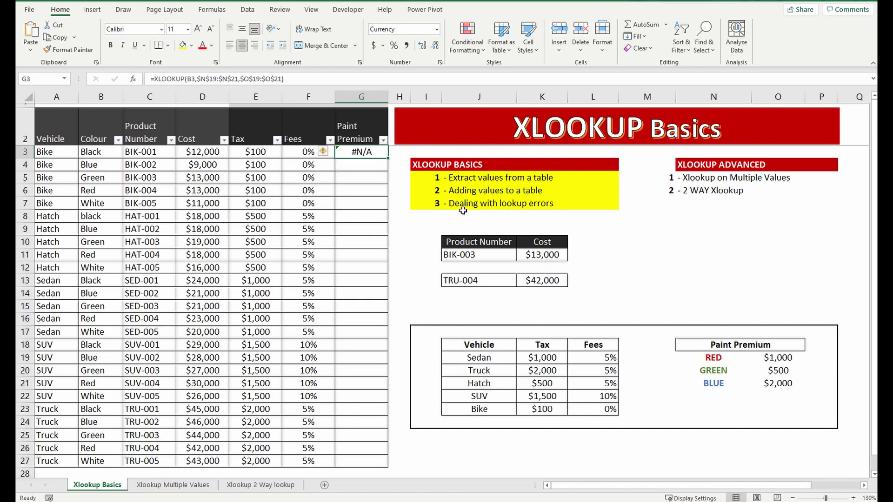
double_click(387, 158)
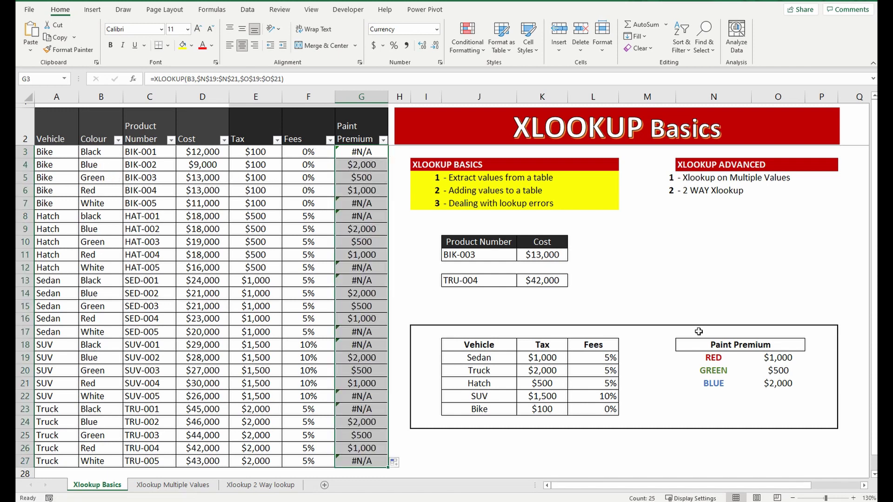
left_click(366, 151)
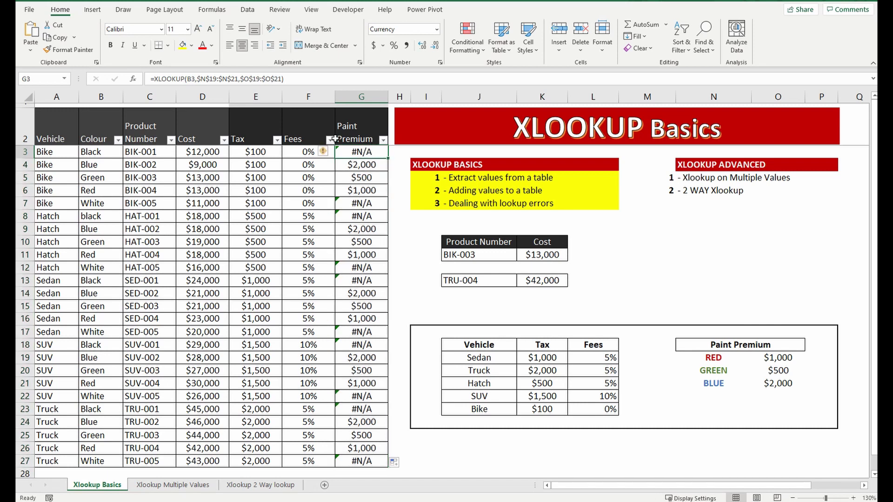
Add 0 as G3's if_not_found argument and refill G3:G27 so Black and White show $0.
left_click(281, 82)
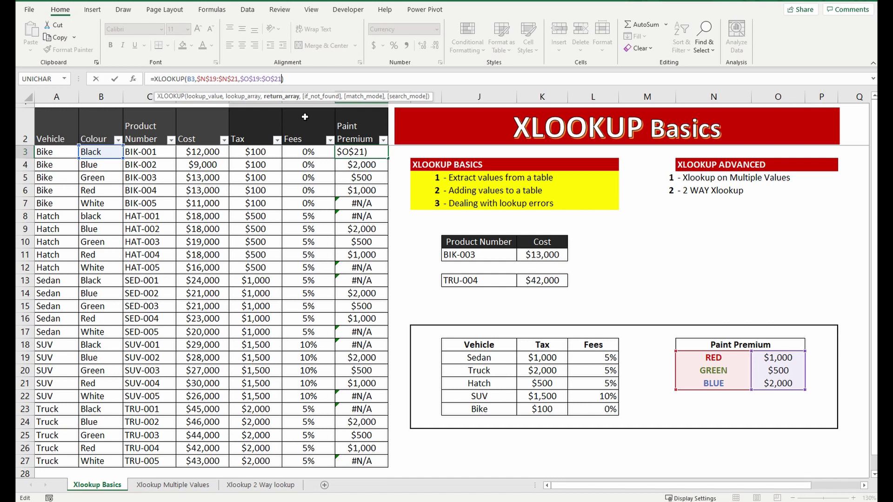
type(",")
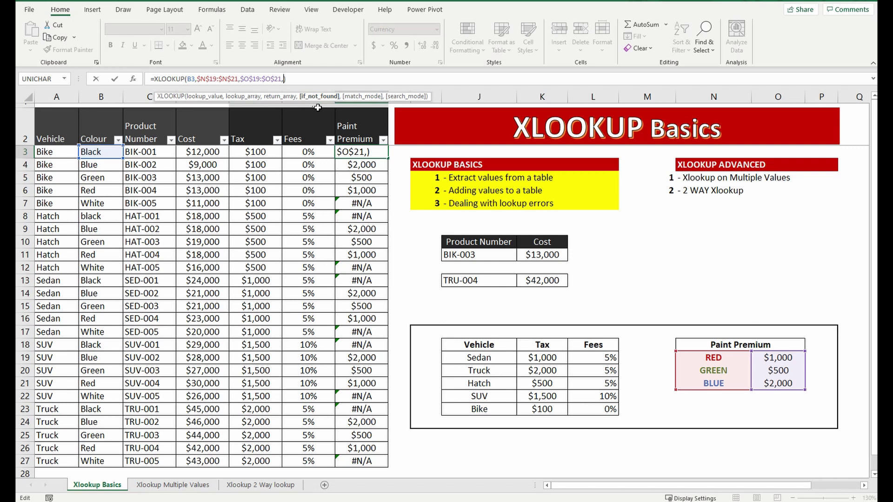
type("0")
key("Return")
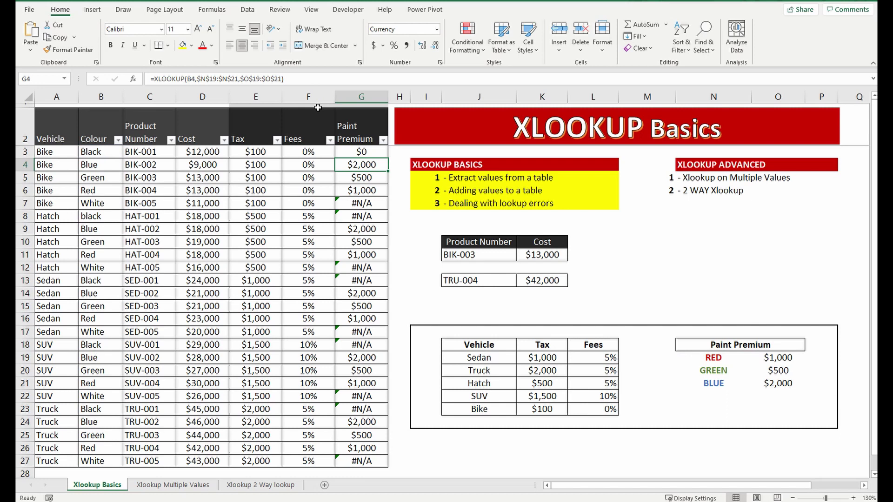
left_click(375, 152)
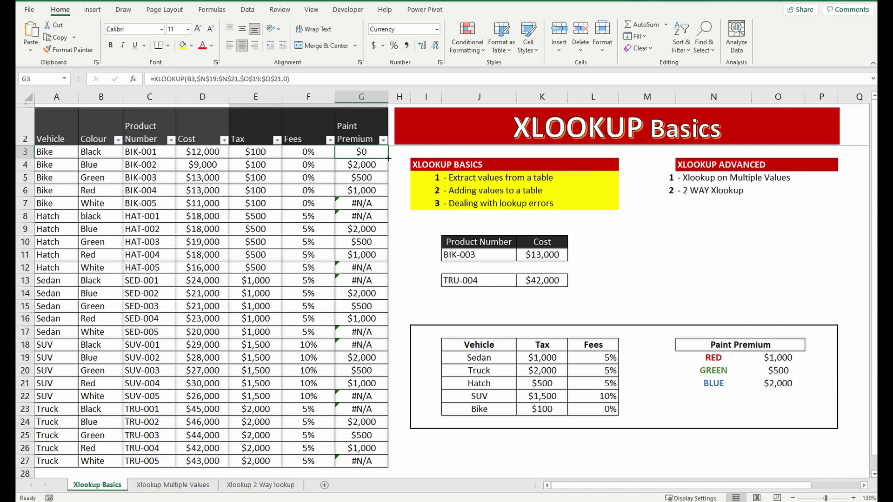
double_click(388, 159)
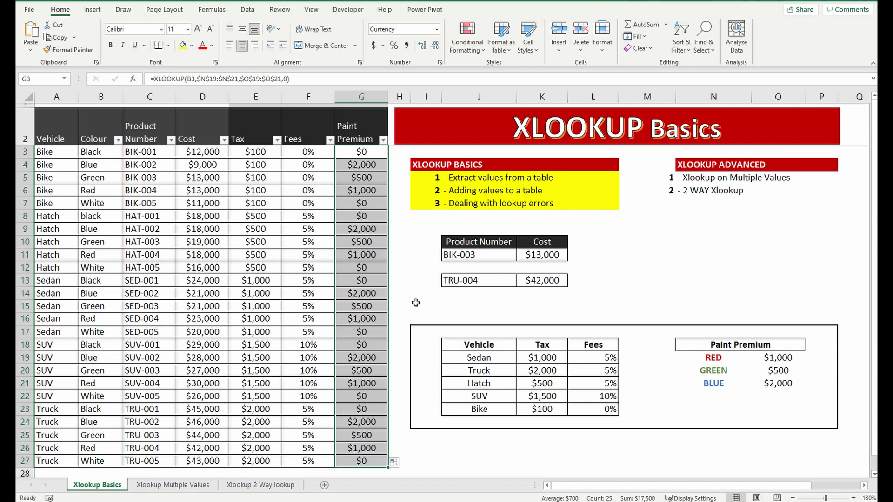
left_click(781, 226)
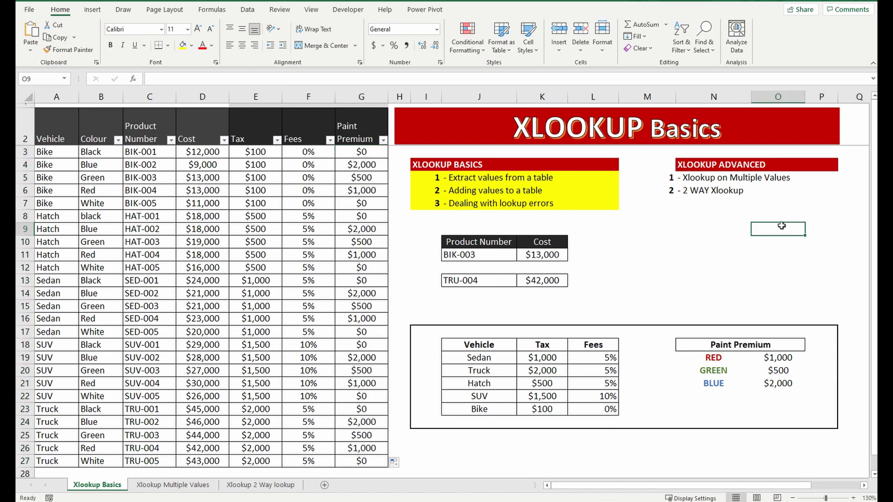